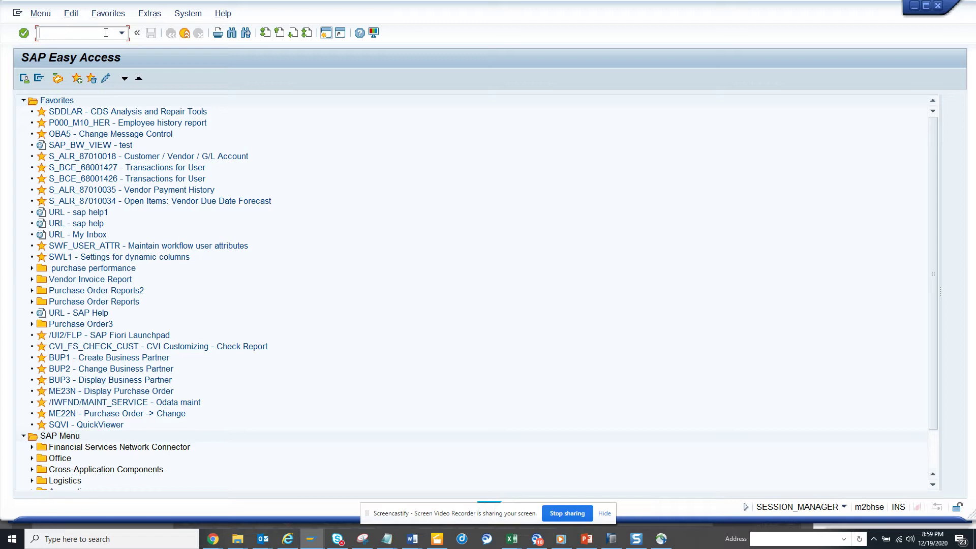
text(/n)
text(fbl)
text(1n)
- Start FBL1N to show vendor line item selection for vendor 10300081, company code 1710
key(Return)
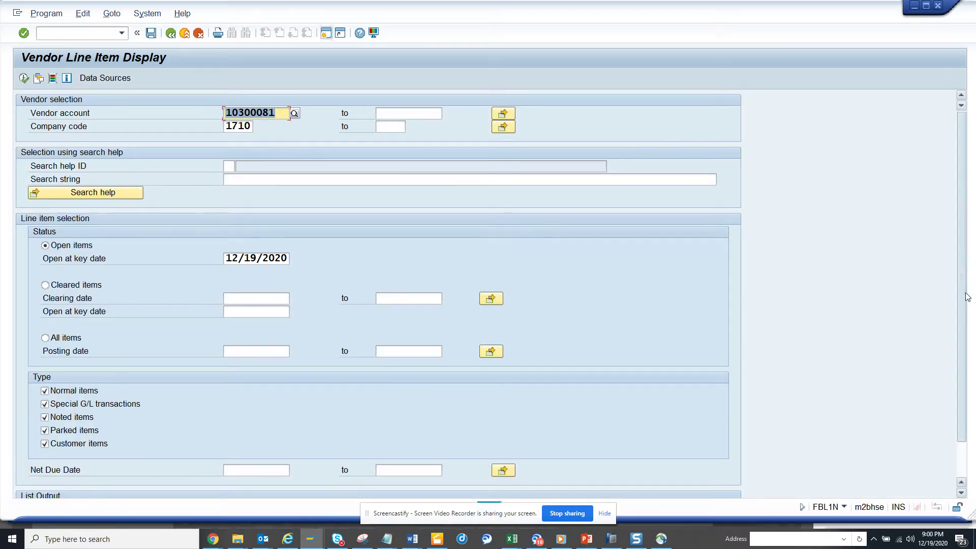
scroll(960, 358, down, 2)
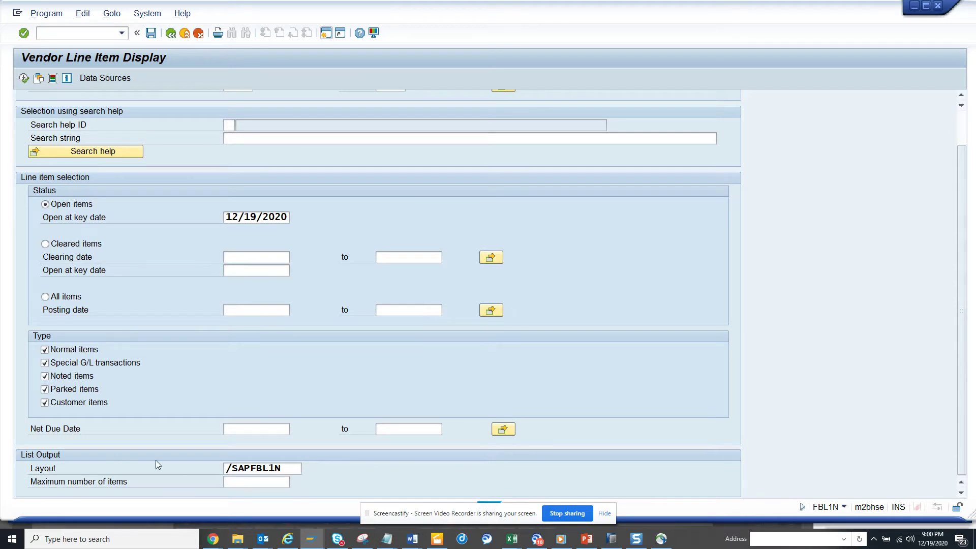
click(246, 486)
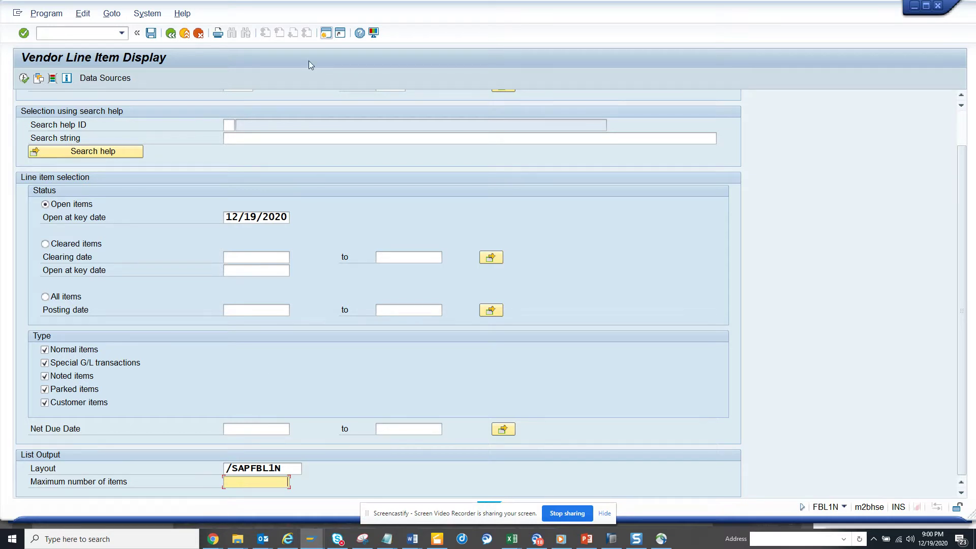
click(328, 37)
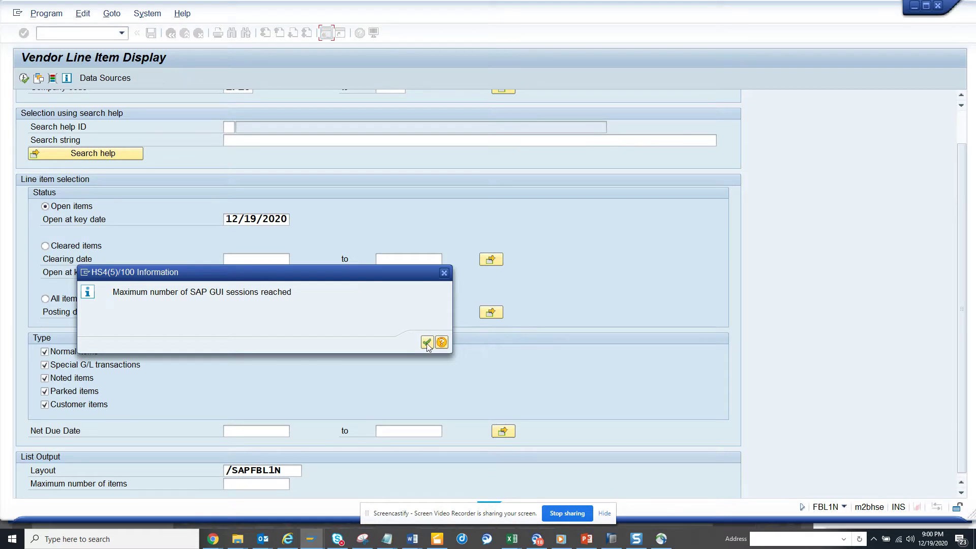
click(427, 343)
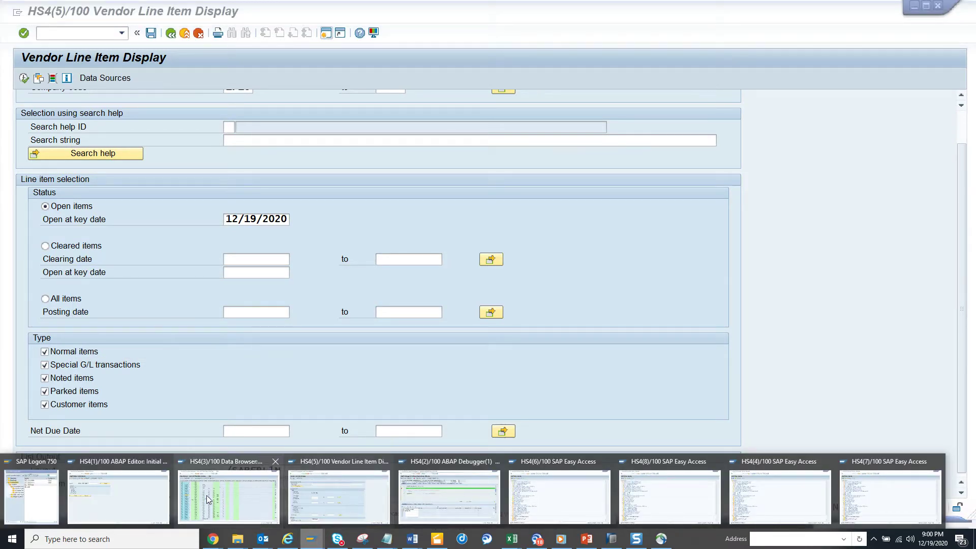
- Replace the BUT000 Data Browser session with FBL5N customer line items for company code 1710
click(219, 496)
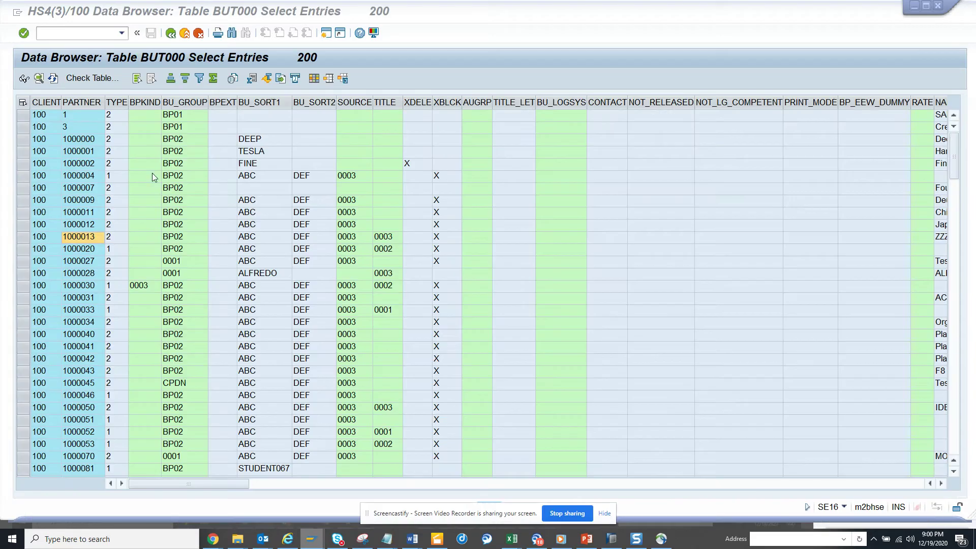
click(91, 34)
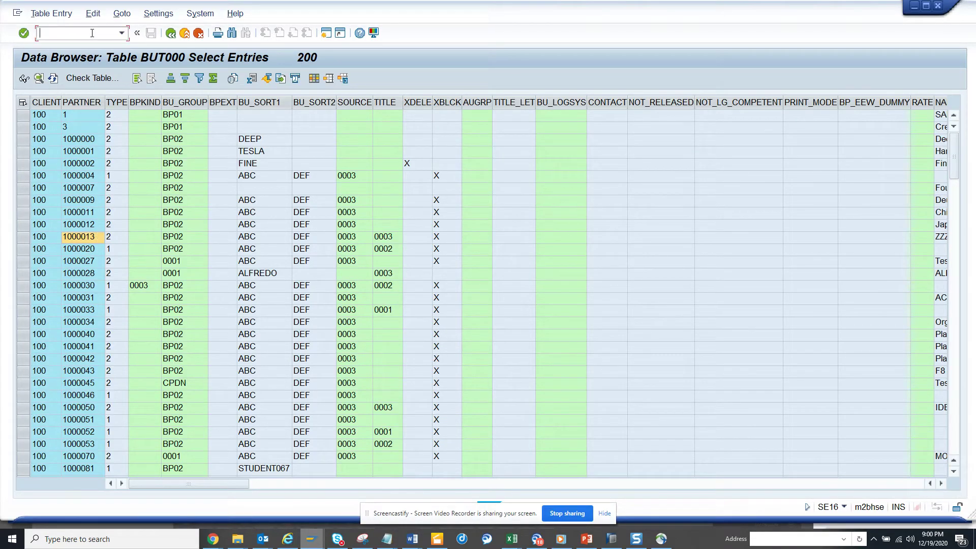
text(/nfbl5n)
key(Return)
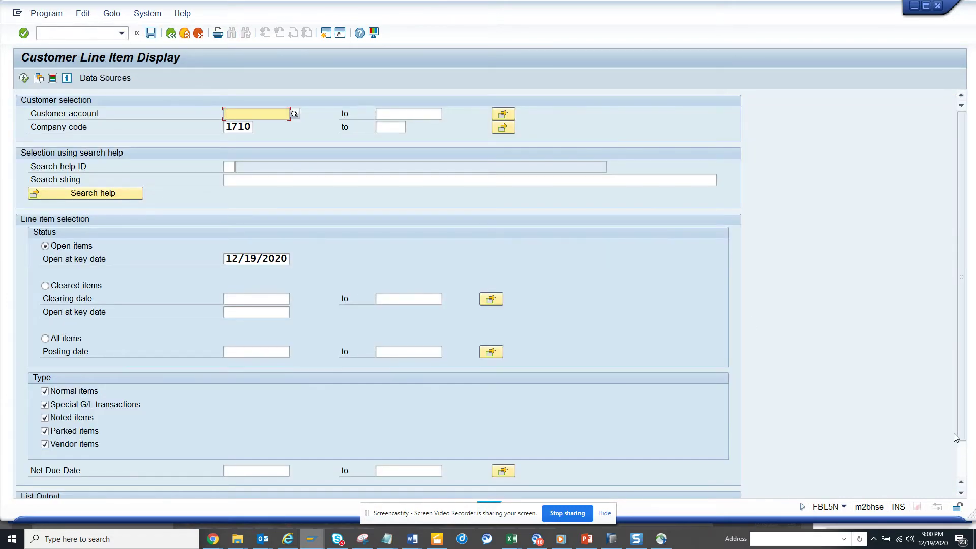
scroll(965, 464, down, 1)
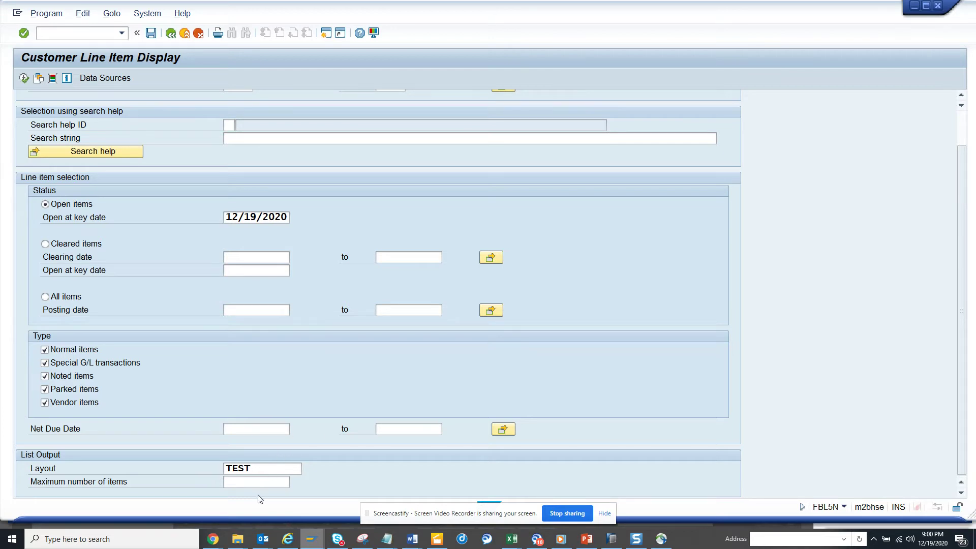
- In the ABAP Editor session, start SU3 to maintain STUDENT011's own user profile
click(316, 537)
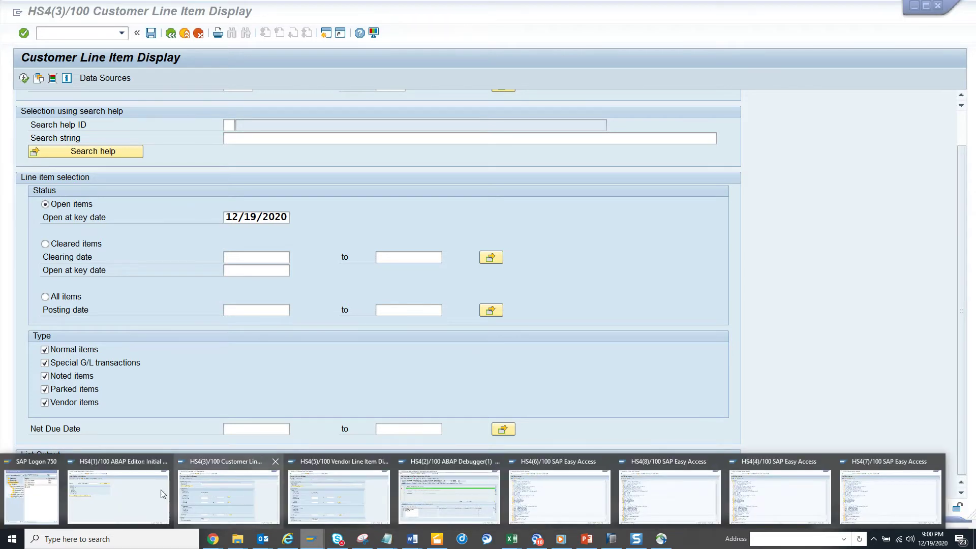
click(138, 492)
click(94, 32)
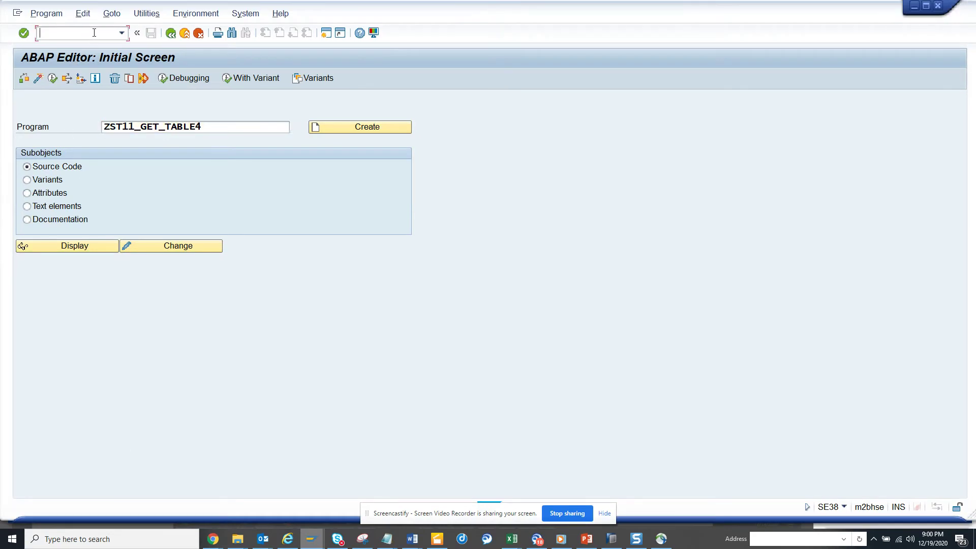
text(/nsu3)
key(Return)
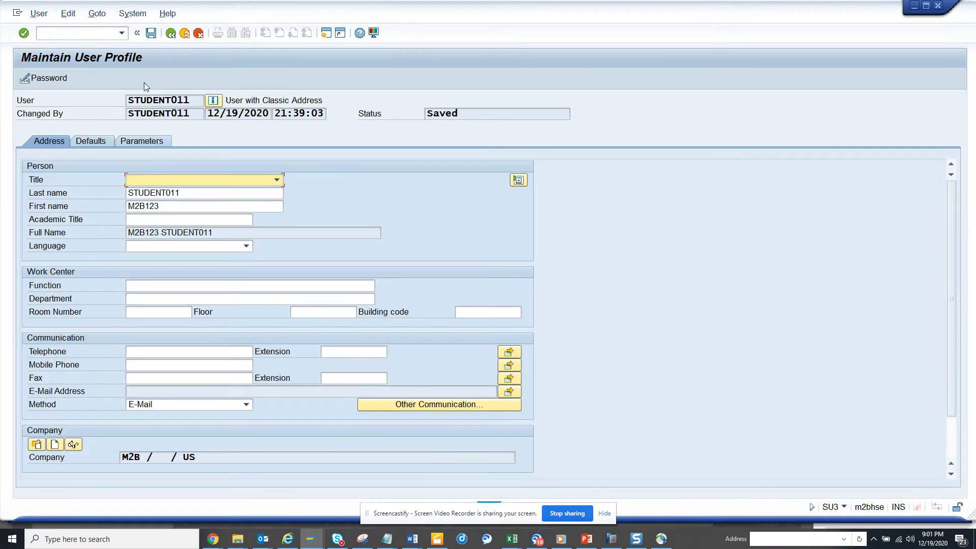
- Add parameter FIT_X_NMAX with value 333 to STUDENT011's profile and save it
click(160, 142)
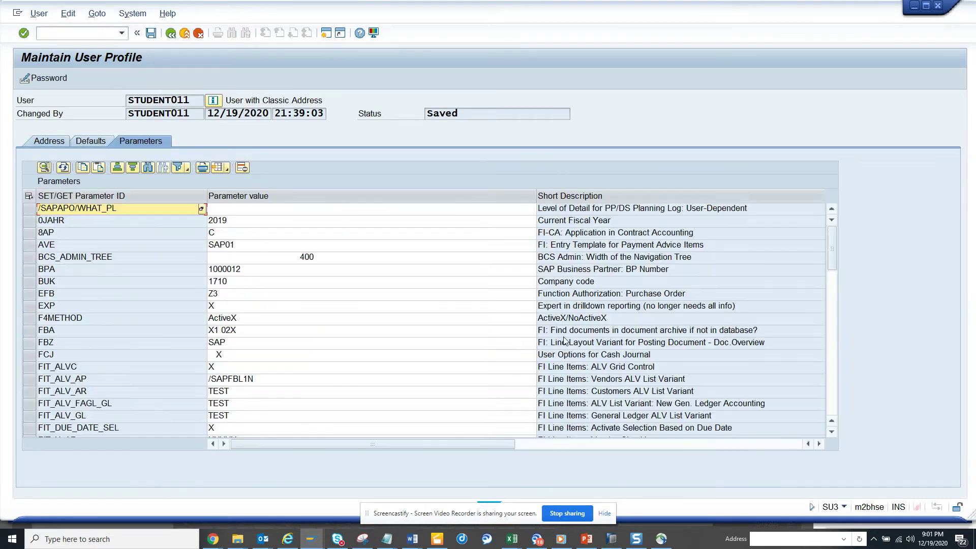
click(833, 385)
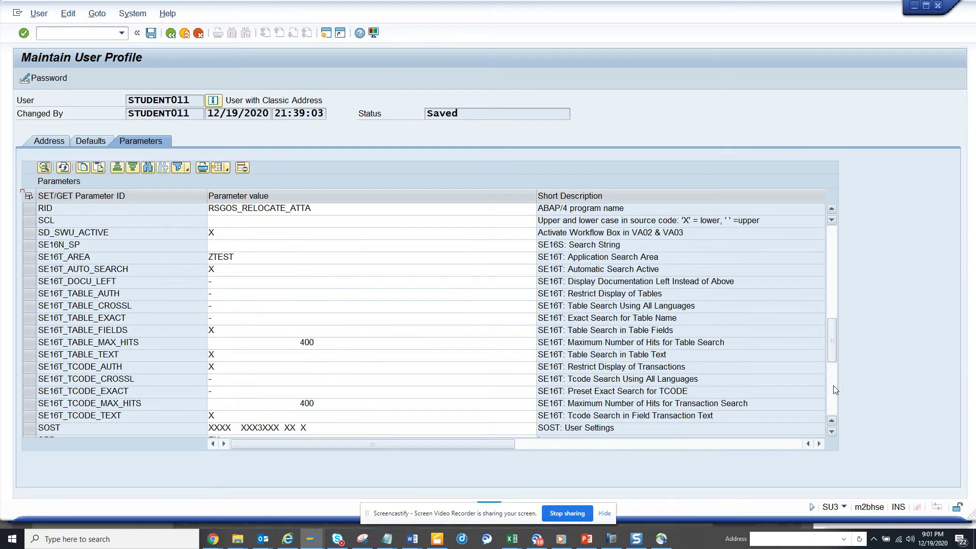
click(833, 390)
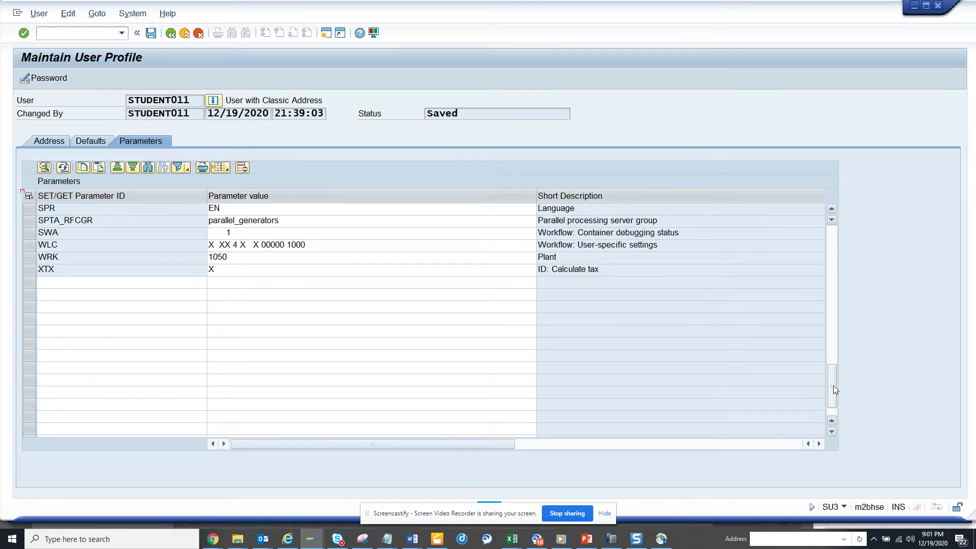
click(97, 283)
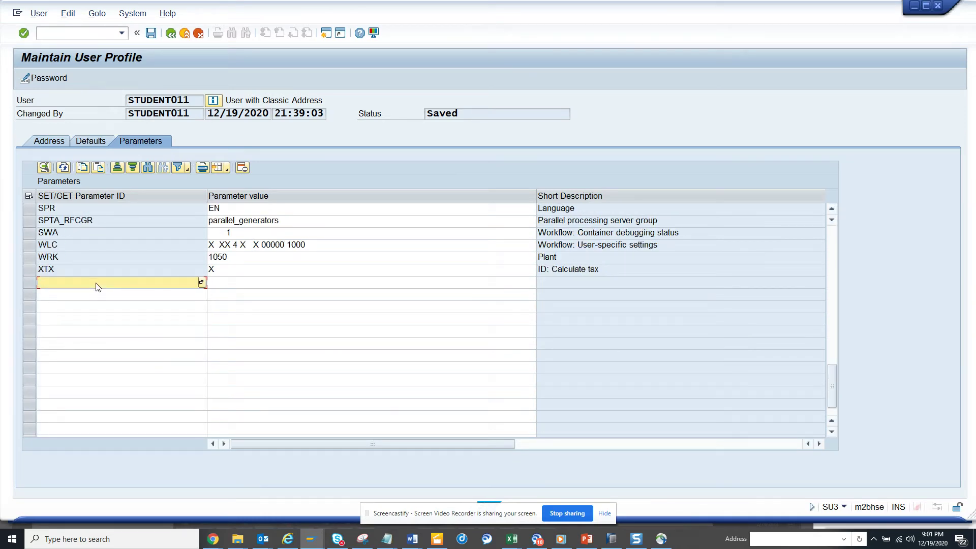
text(FIT_X_NMAX)
click(236, 284)
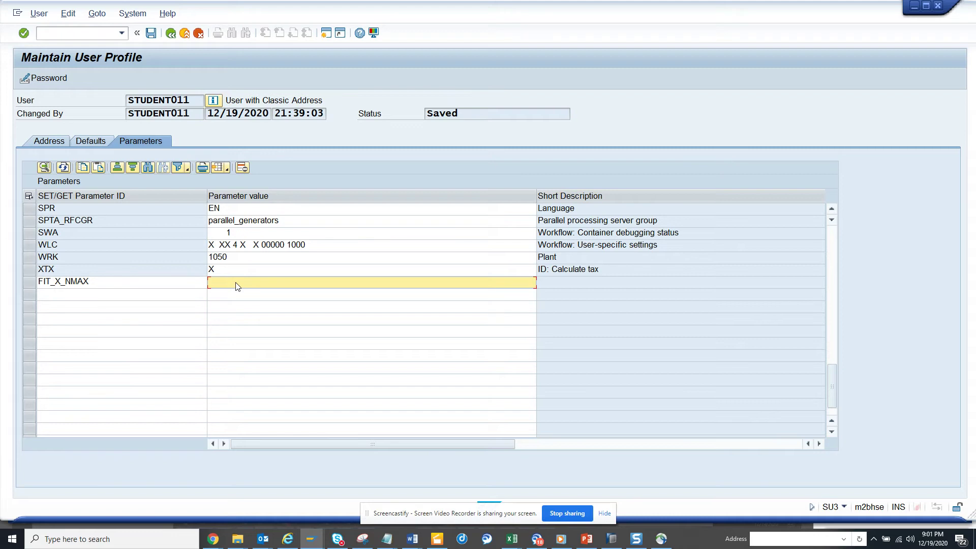
text(333)
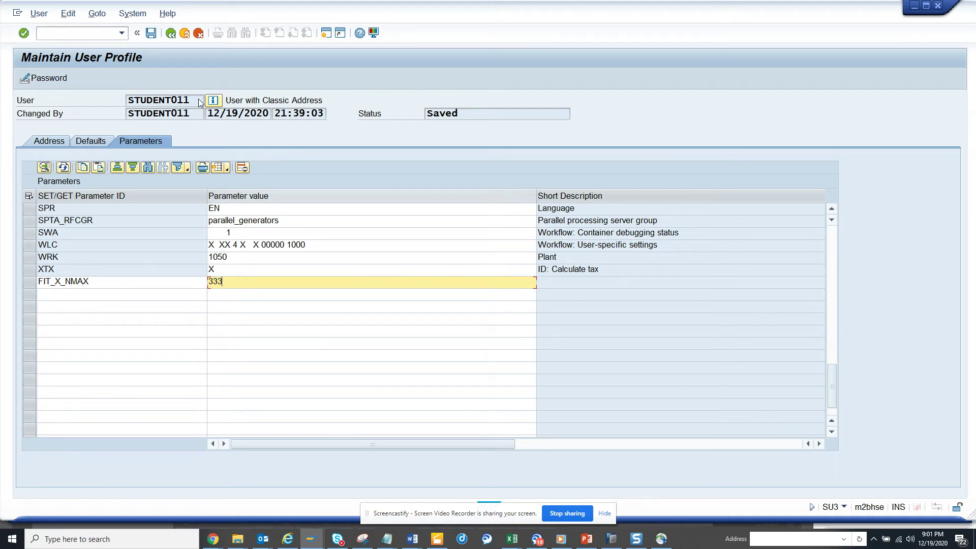
click(152, 34)
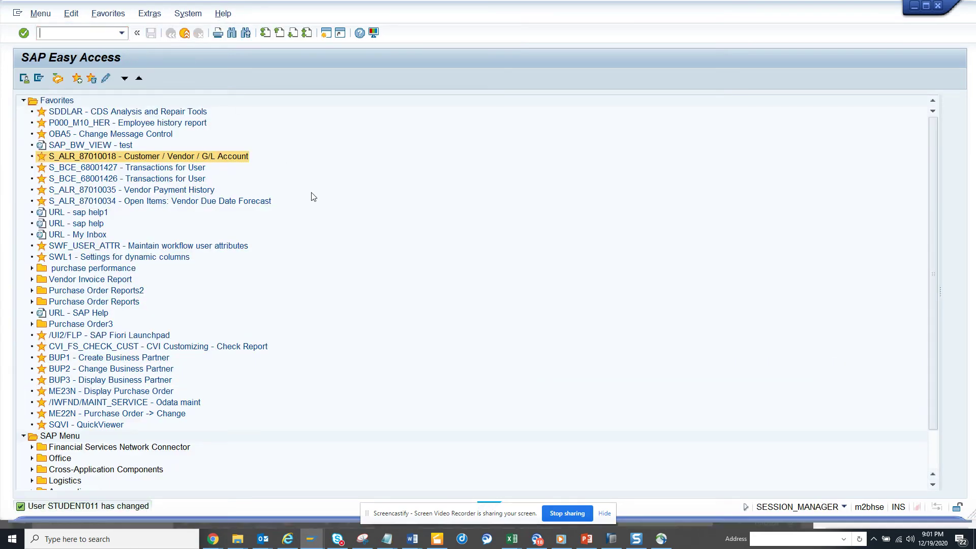
- Rerun FBL5N from command history and confirm List Output shows 333 maximum items
key(alt+Tab)
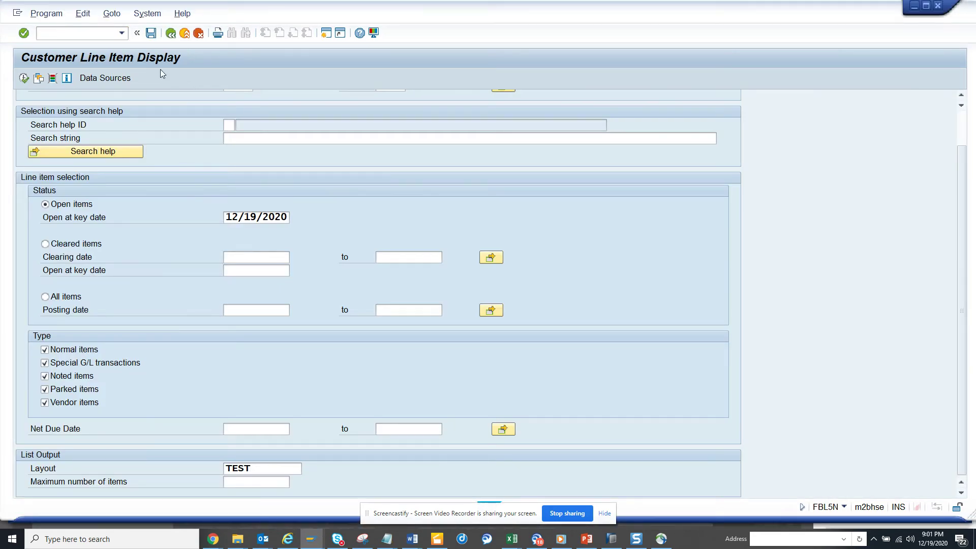
click(121, 33)
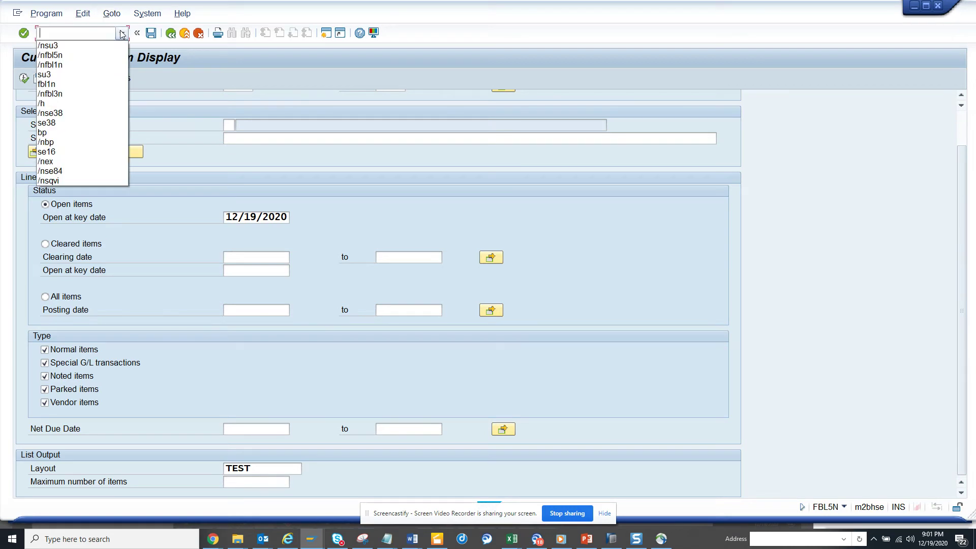
click(94, 55)
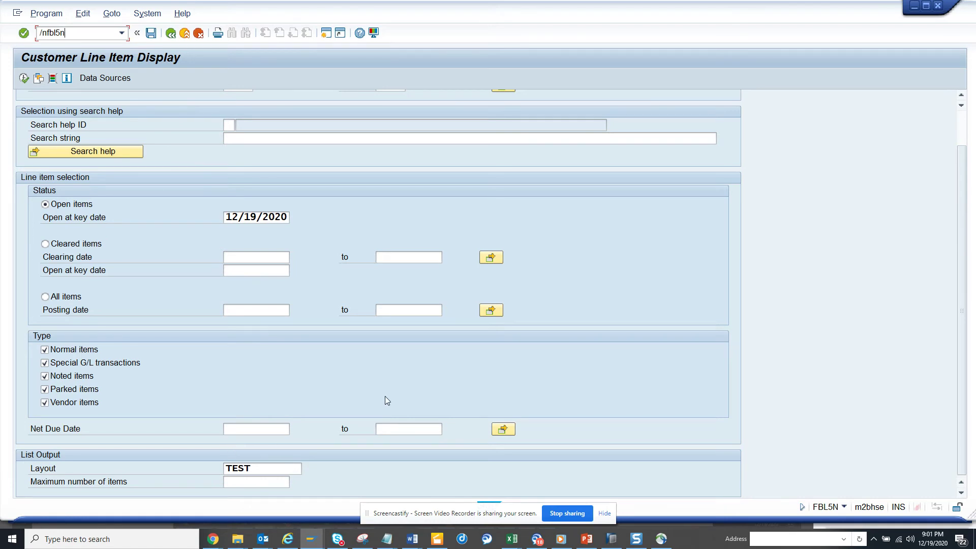
key(Return)
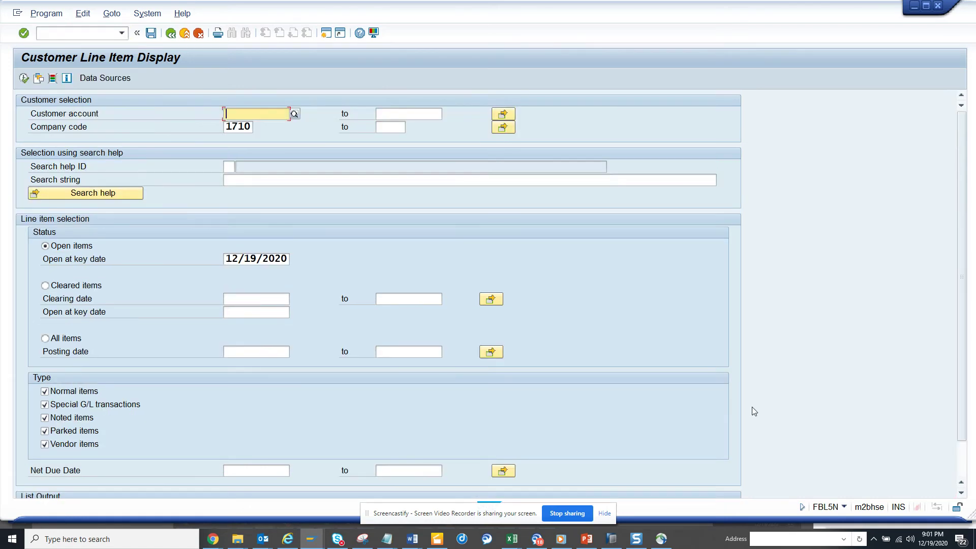
click(958, 445)
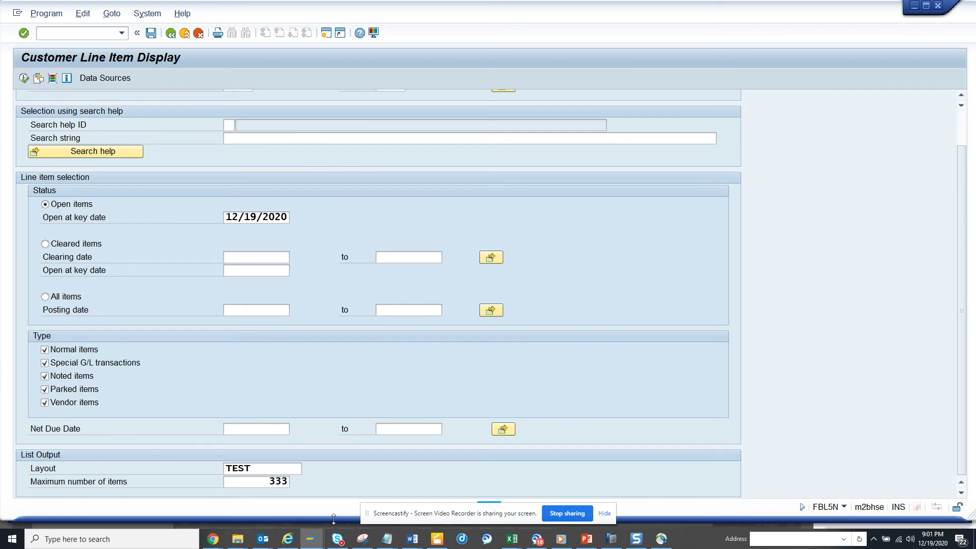
mouse_move(309, 538)
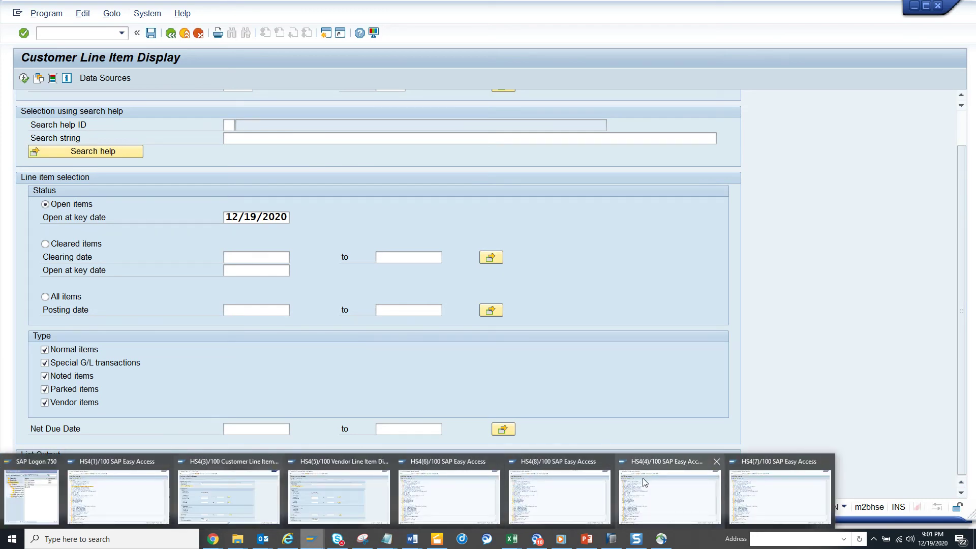
- Rerun FBL1N from command history in the vendor session to load the 333 maximum-items default
click(361, 495)
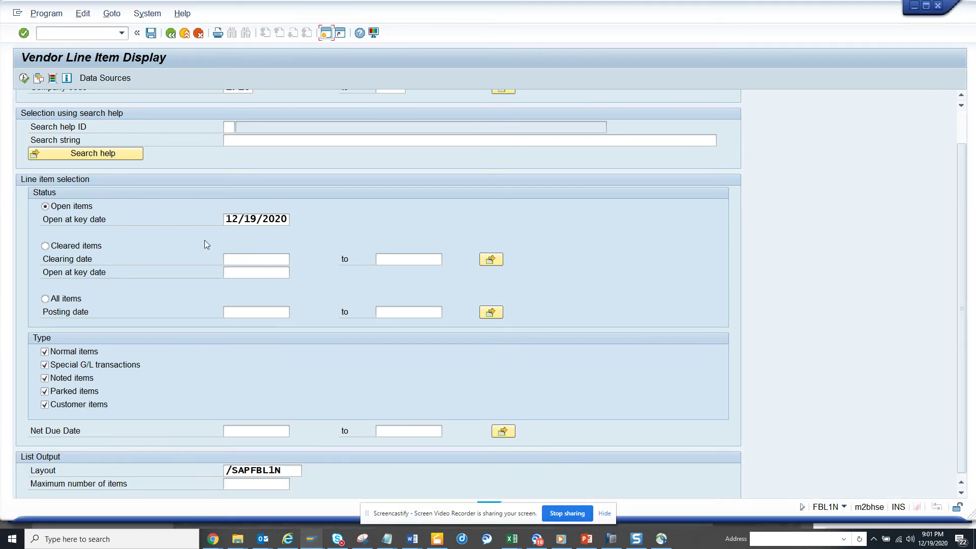
click(121, 33)
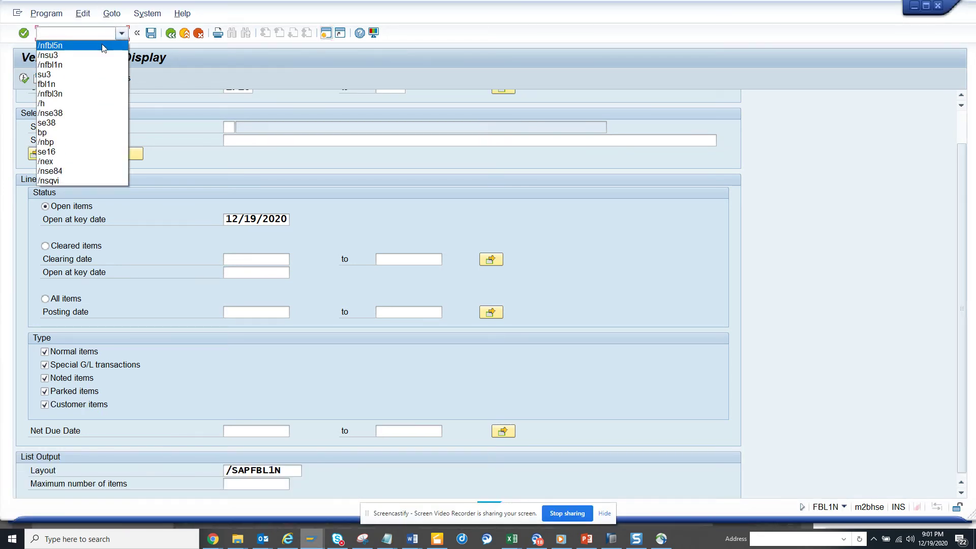
click(99, 65)
click(99, 32)
key(Return)
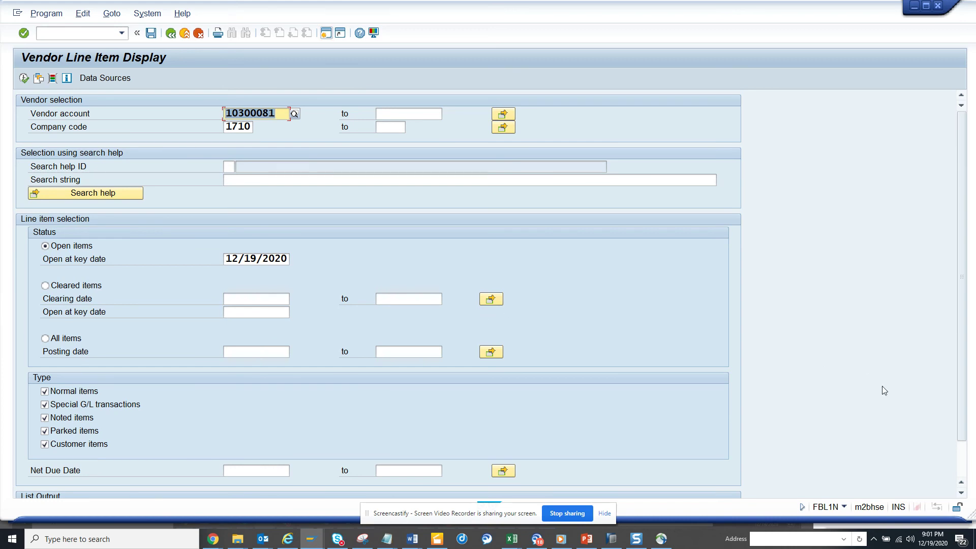
scroll(882, 393, down, 2)
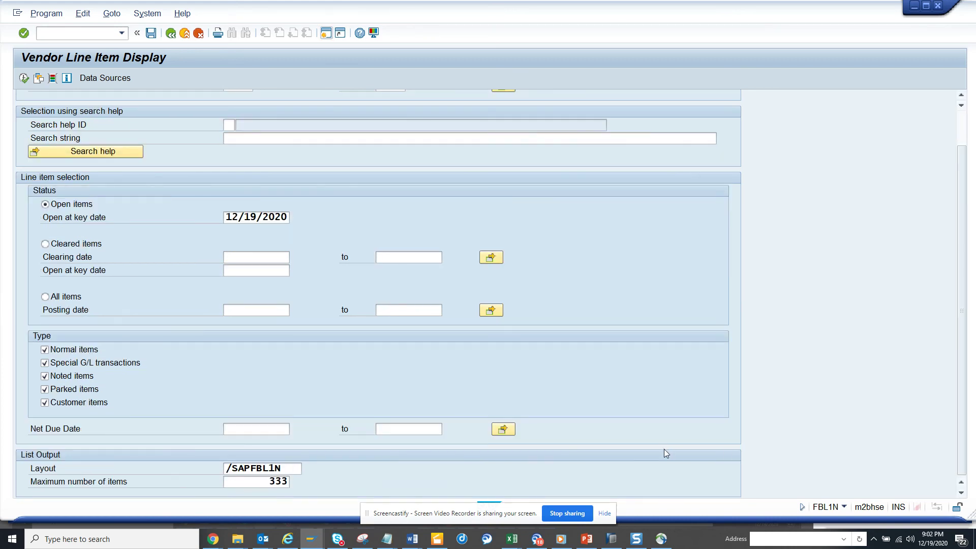